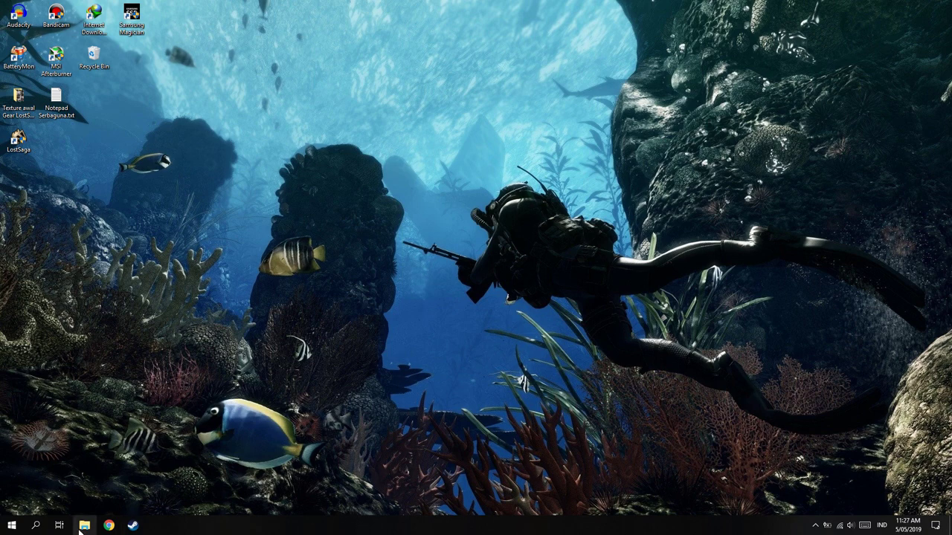
Open the NPUB31848 folder within the UP2611-NPUB31848 folder under D:\Game\Hasil ektrak to view the extracted game files
key(super+e)
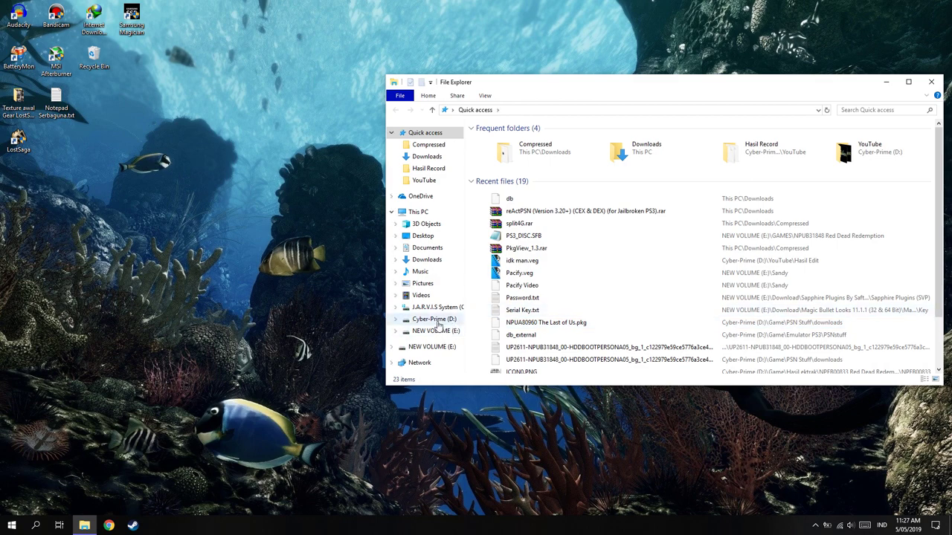
click(438, 321)
drag(502, 162, 510, 173)
double_click(510, 173)
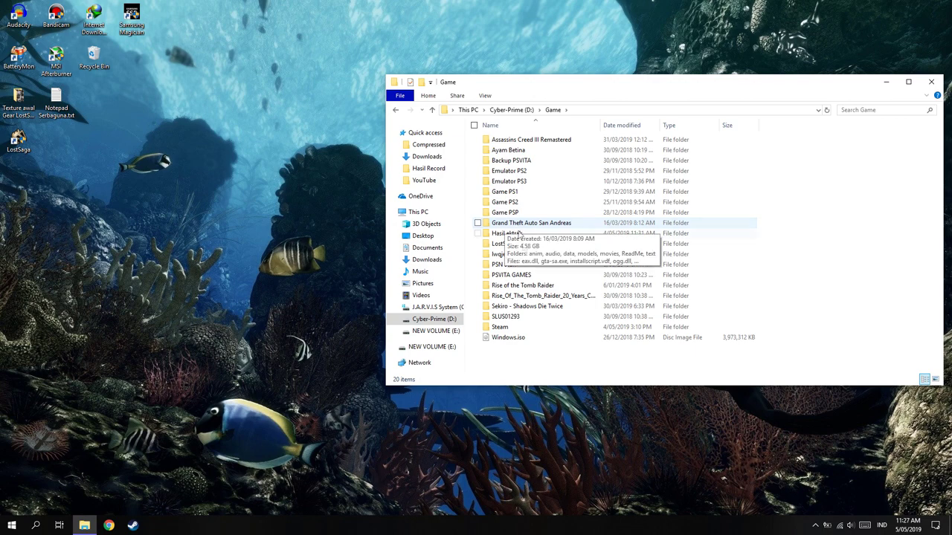
double_click(507, 233)
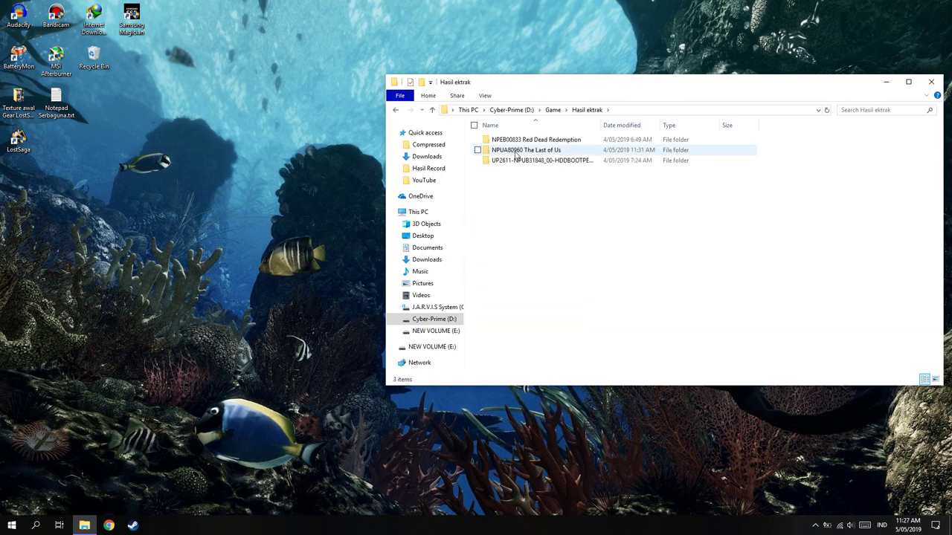
double_click(552, 160)
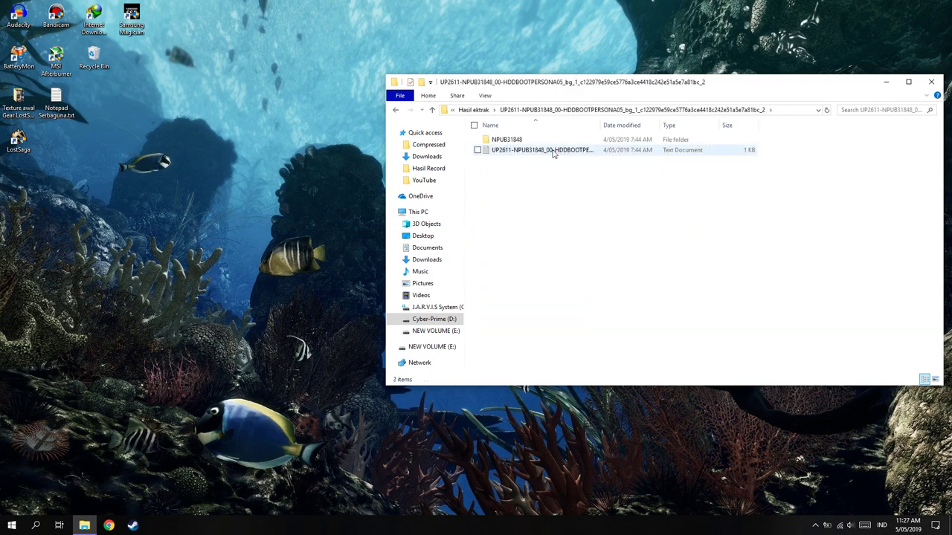
double_click(530, 140)
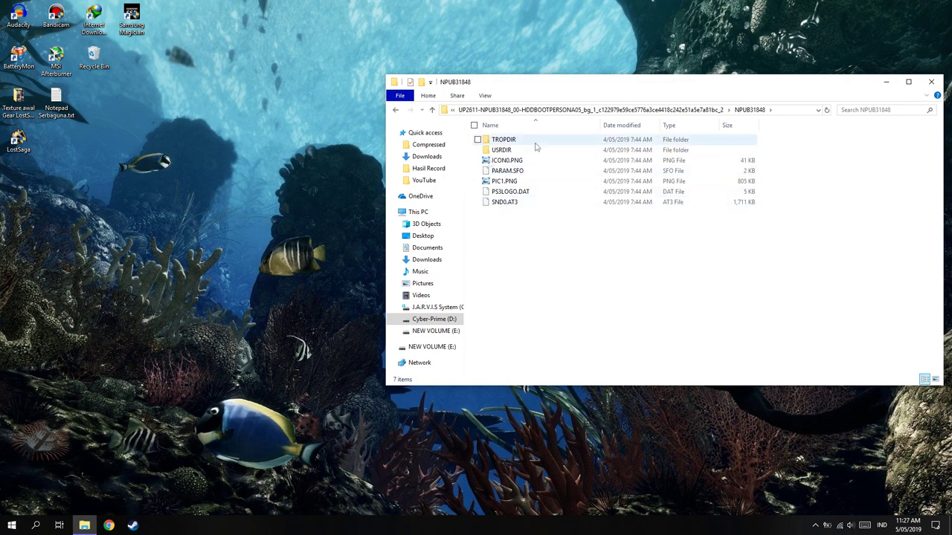
Return to the Game folder, open PSN Stuff\downloads and widen the Name column to show the full file names
click(395, 110)
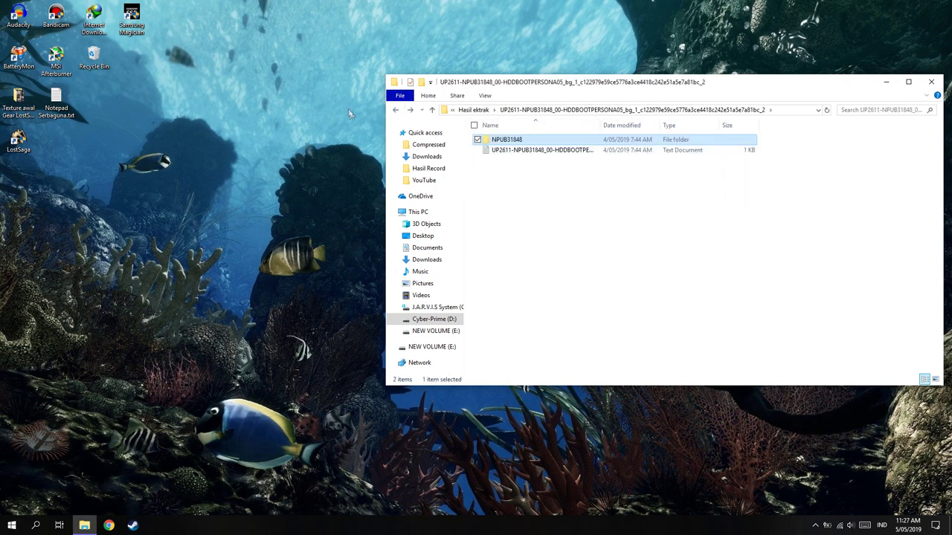
click(395, 109)
click(395, 109)
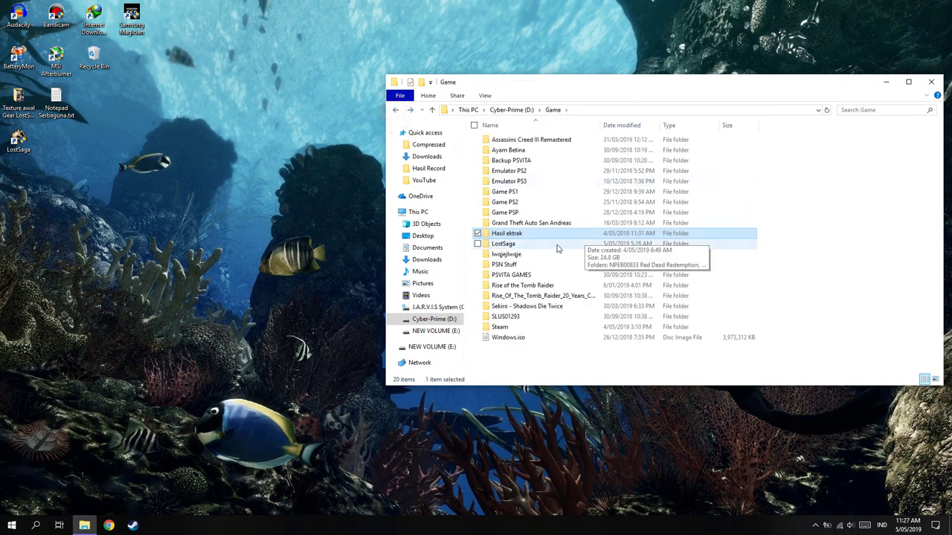
double_click(513, 264)
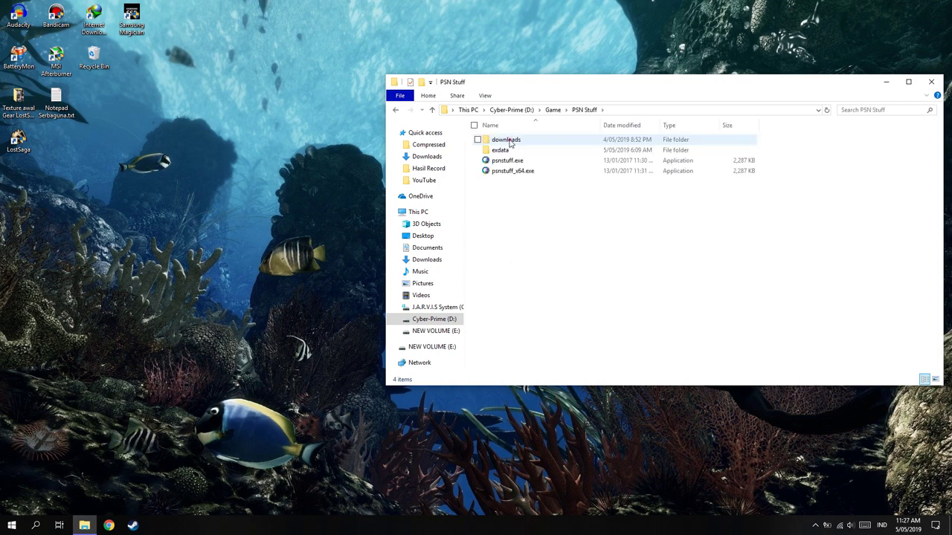
double_click(510, 144)
drag(690, 127, 756, 126)
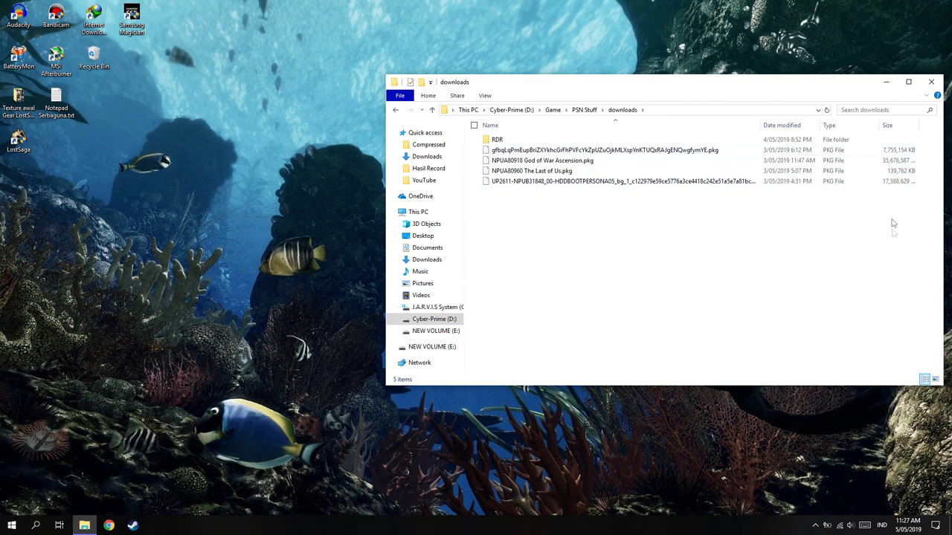
Try to copy the UP2611-NPUB31848 PKG file to the NEW VOLUME (E:) drive
click(591, 182)
drag(565, 182, 431, 333)
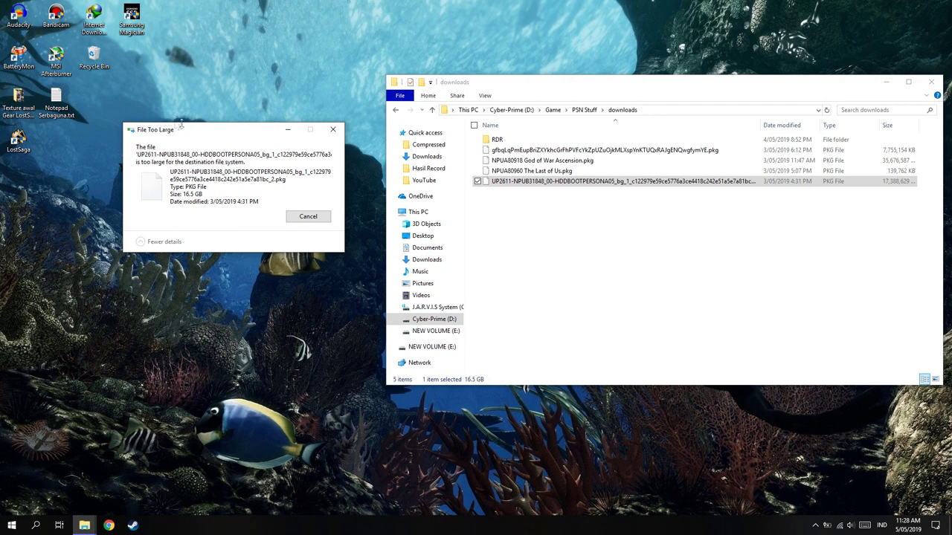
click(323, 217)
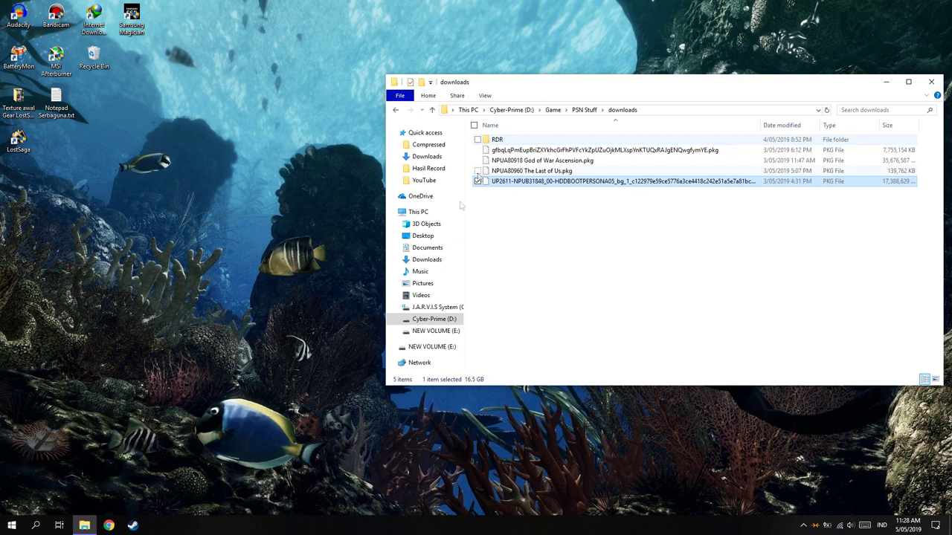
click(528, 141)
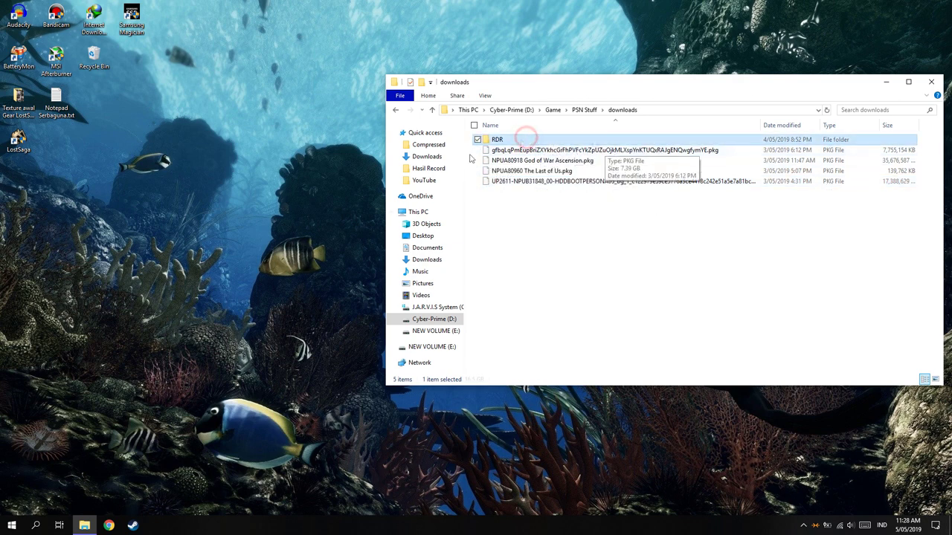
click(659, 226)
drag(941, 280, 880, 212)
drag(815, 221, 521, 148)
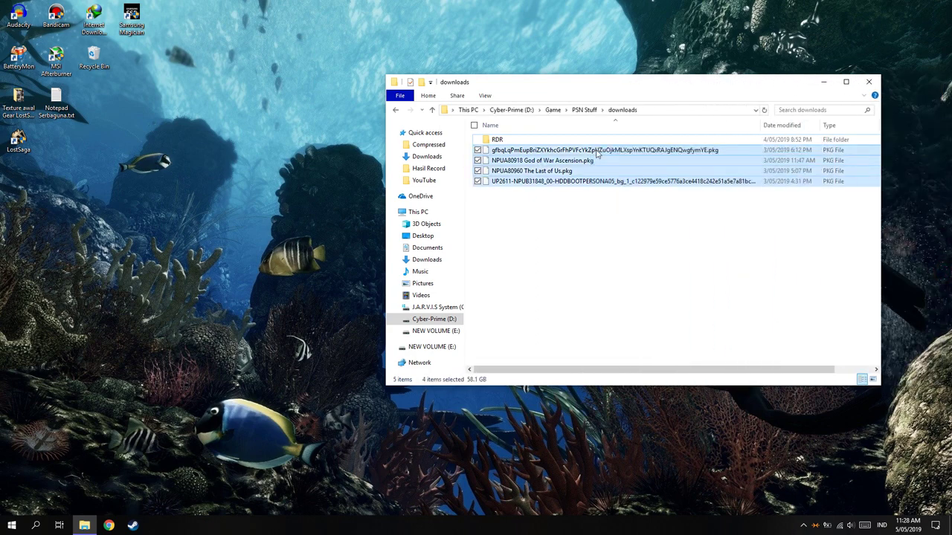
click(543, 224)
click(824, 264)
drag(824, 265, 550, 150)
click(516, 216)
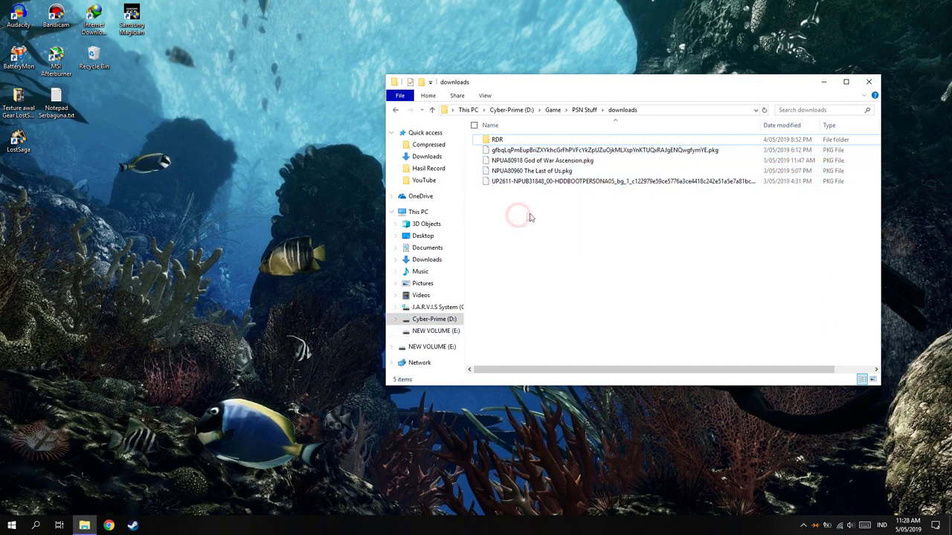
drag(811, 274, 556, 155)
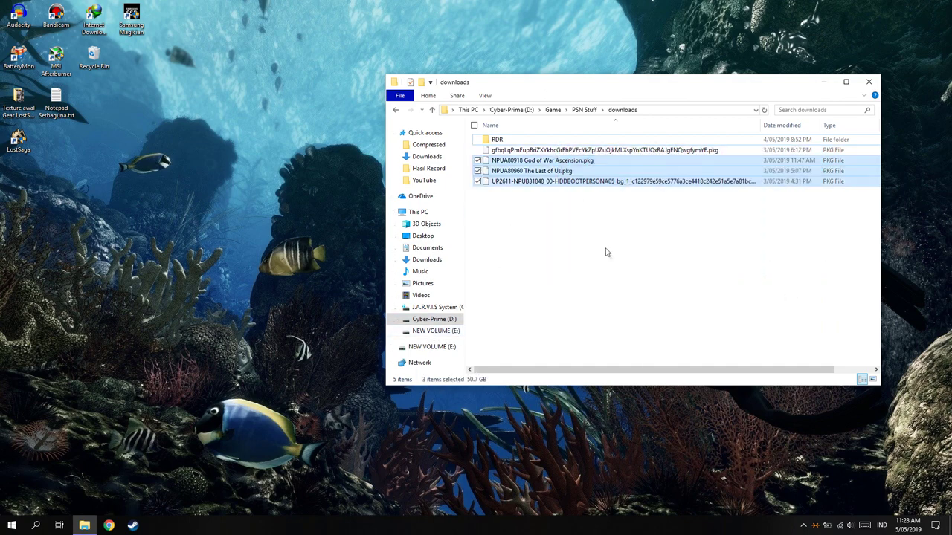
click(559, 238)
Create a new folder named PERSONA 5 inside the PSN Stuff downloads folder
right_click(562, 242)
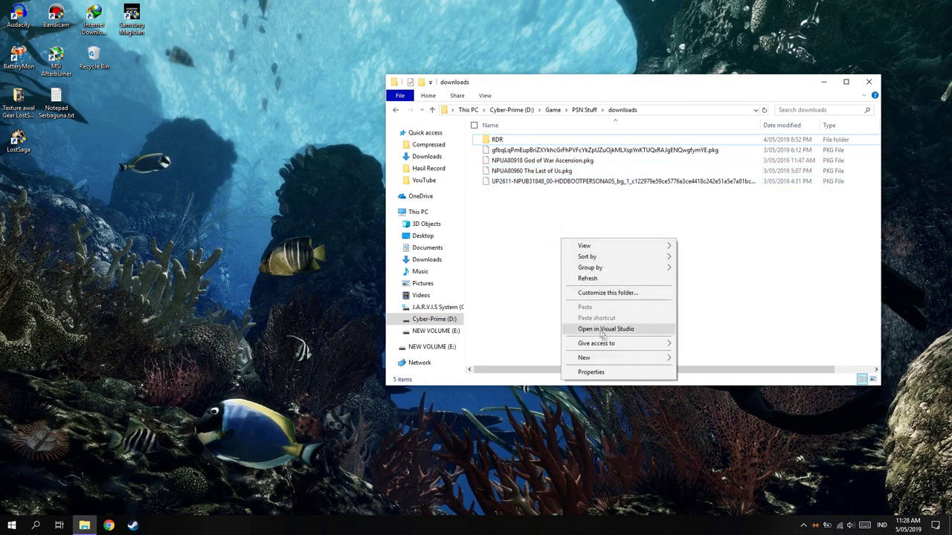
click(667, 359)
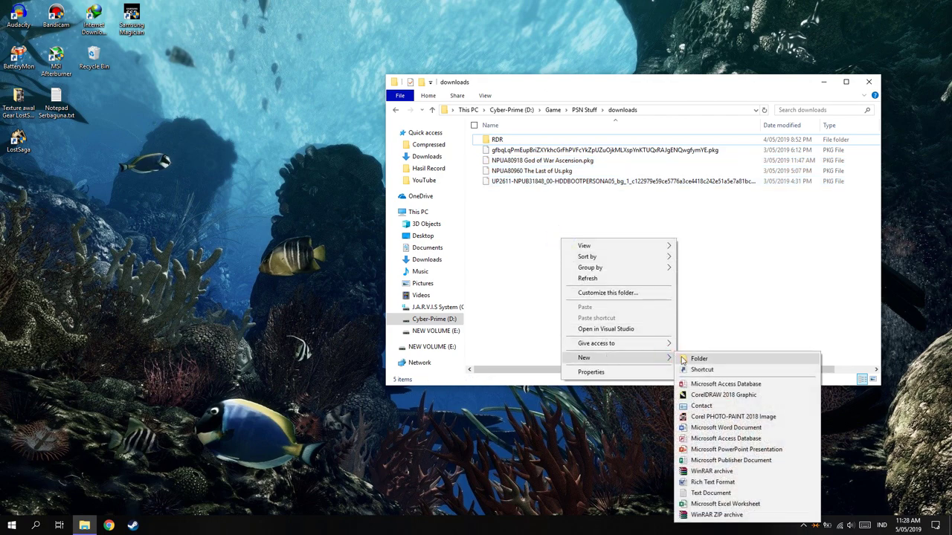
click(691, 358)
text(P)
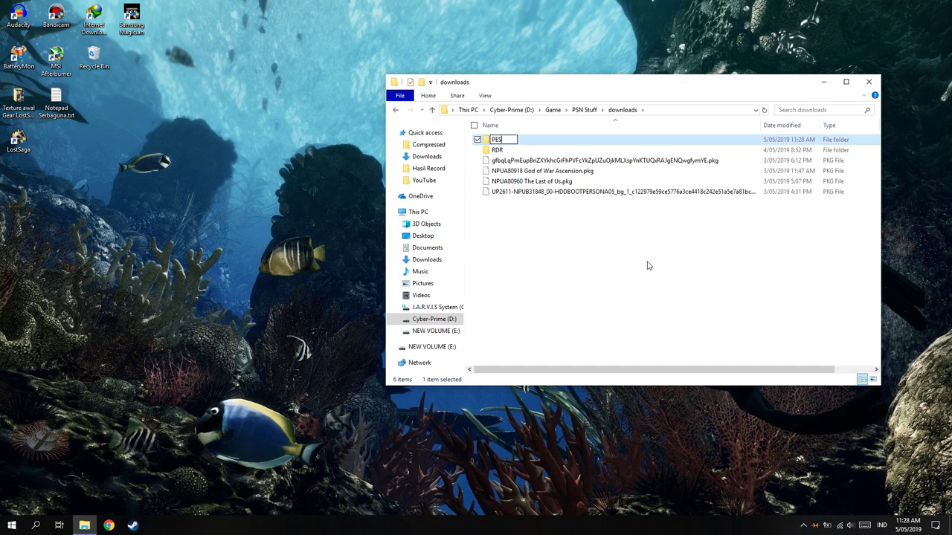
text(ERSONA 5)
key(Return)
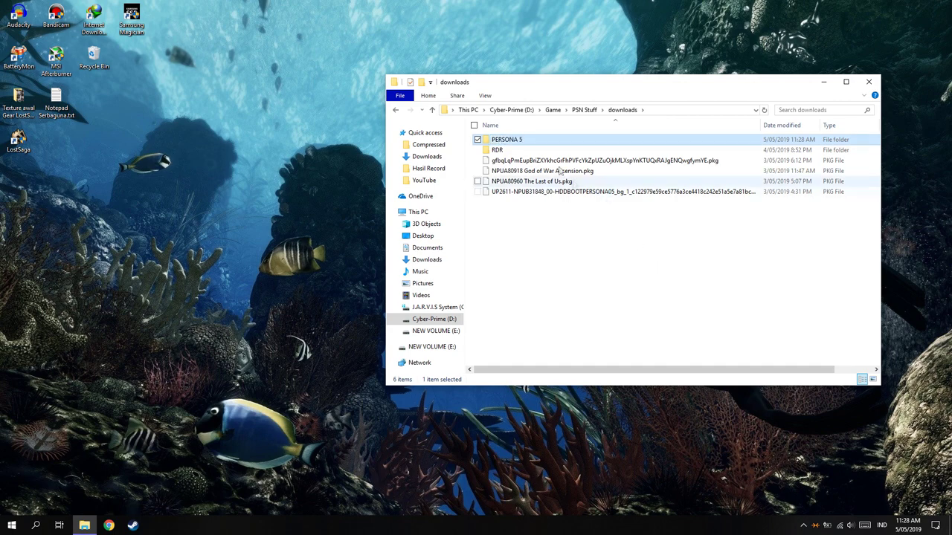
Move the UP2611-NPUB31848 PKG file into the PERSONA 5 folder and open that folder
click(595, 192)
drag(632, 195, 513, 140)
double_click(558, 141)
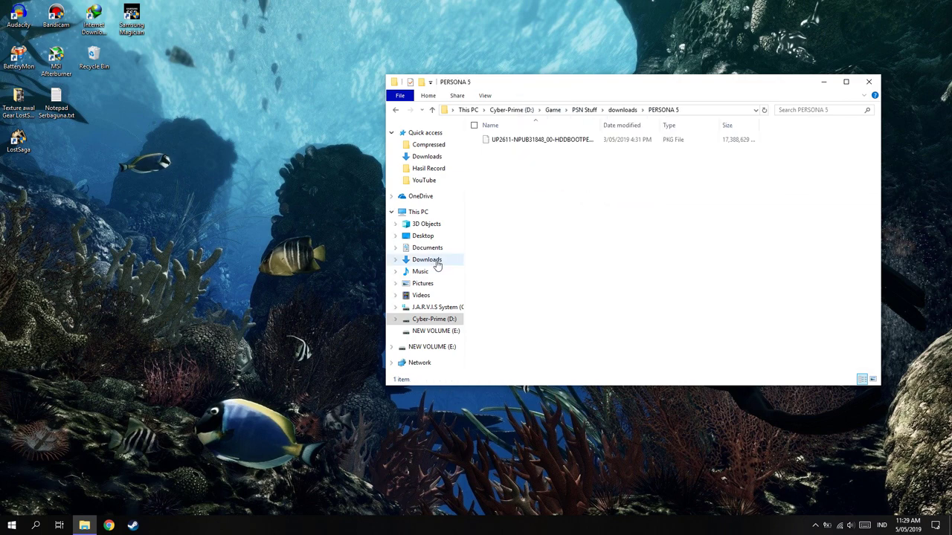
Open the split4G.rar archive from the Compressed folder within the PC's Downloads
click(436, 263)
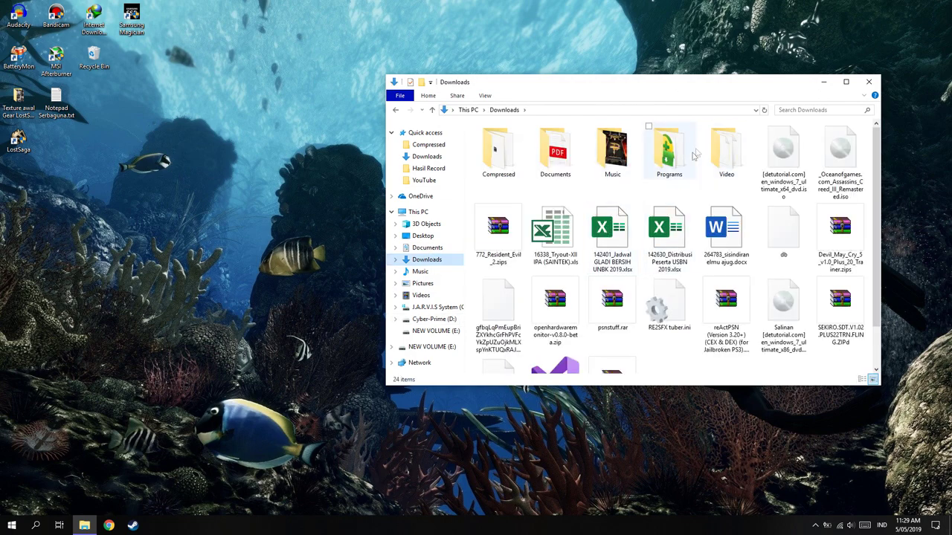
double_click(497, 149)
scroll(817, 278, down, 4)
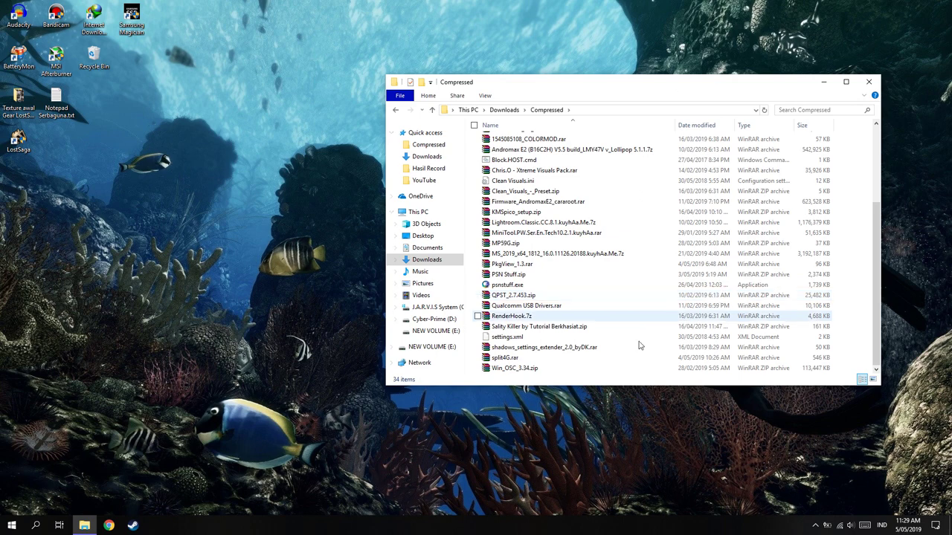
double_click(520, 359)
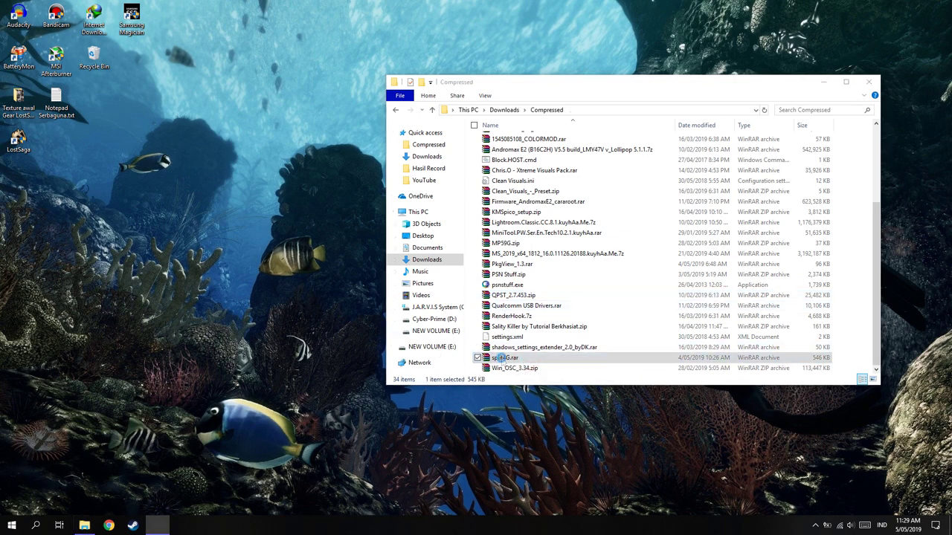
Open the split4G folder in the archive, dismiss the licence notice, run split4G.exe and close the archive window
click(250, 130)
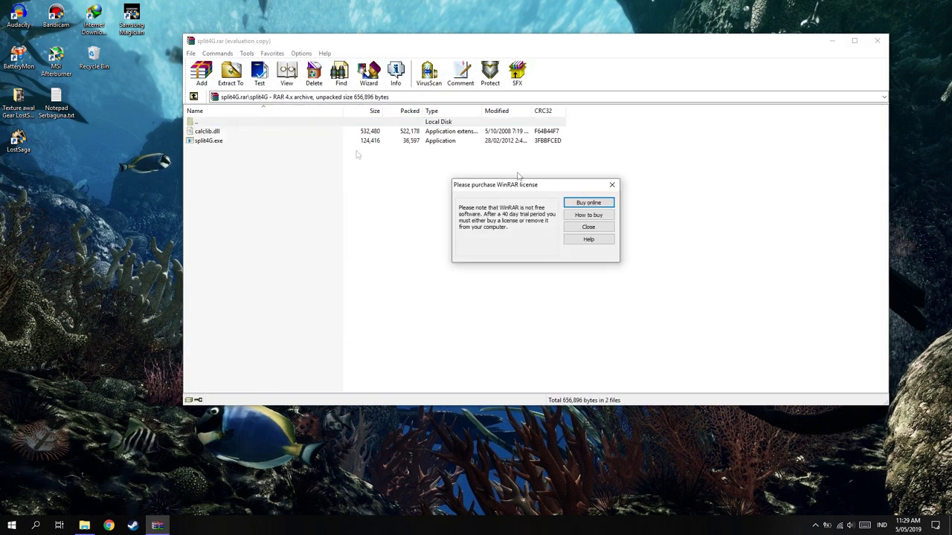
click(614, 184)
click(399, 141)
double_click(400, 141)
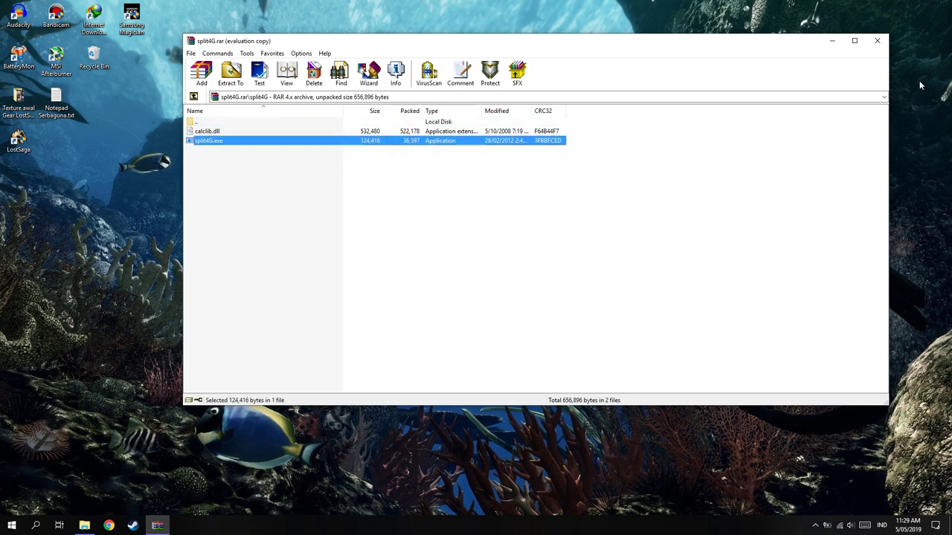
click(877, 41)
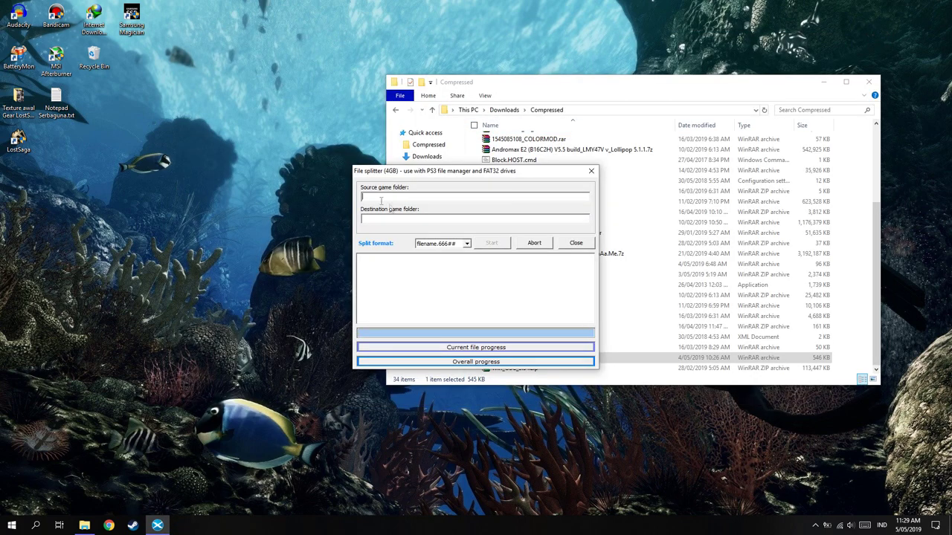
Browse for the source game folder on drive D: and open Game\PSN Stuff\downloads\PERSONA 5
click(390, 194)
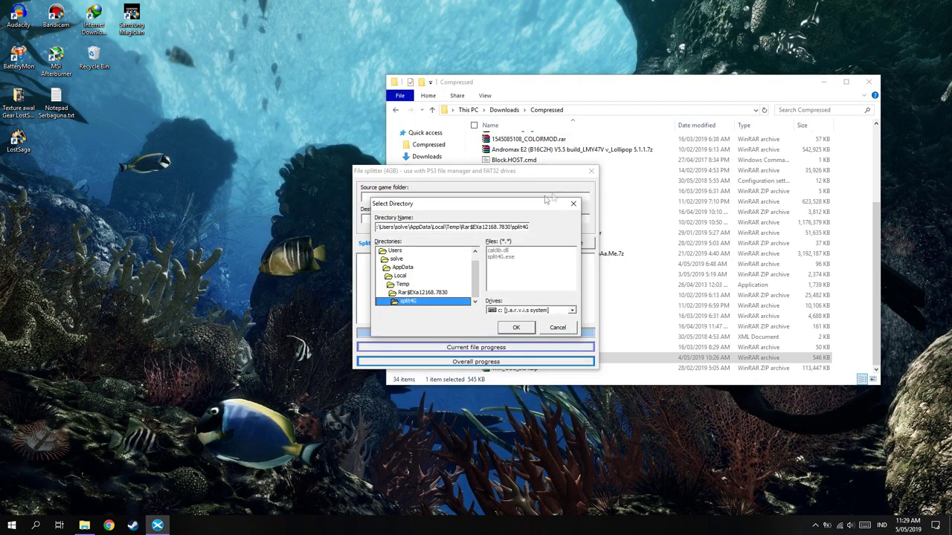
click(568, 312)
click(518, 325)
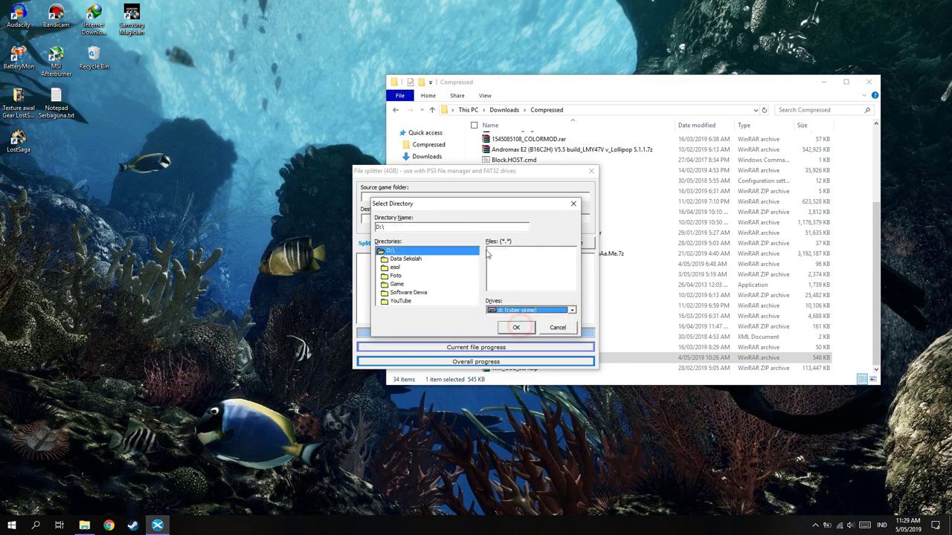
click(387, 285)
double_click(388, 285)
scroll(407, 279, down, 5)
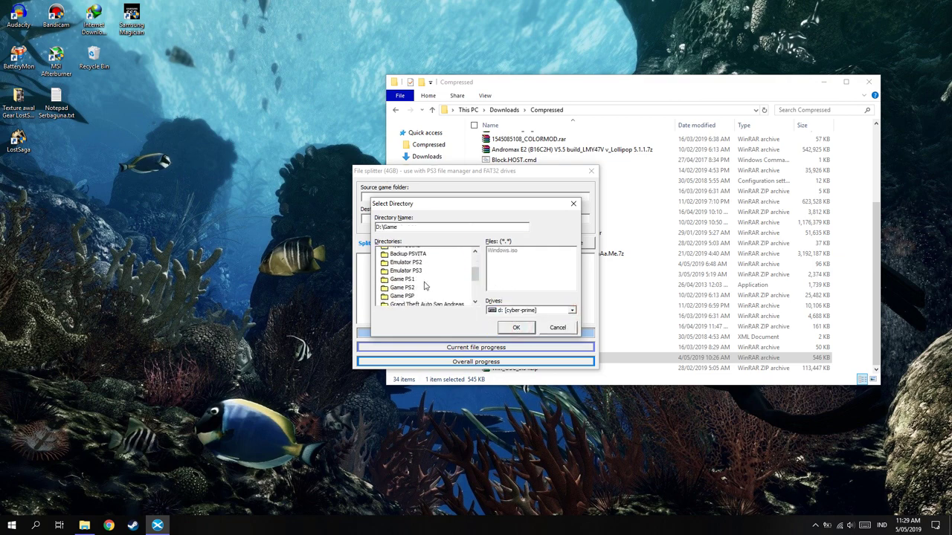
double_click(401, 267)
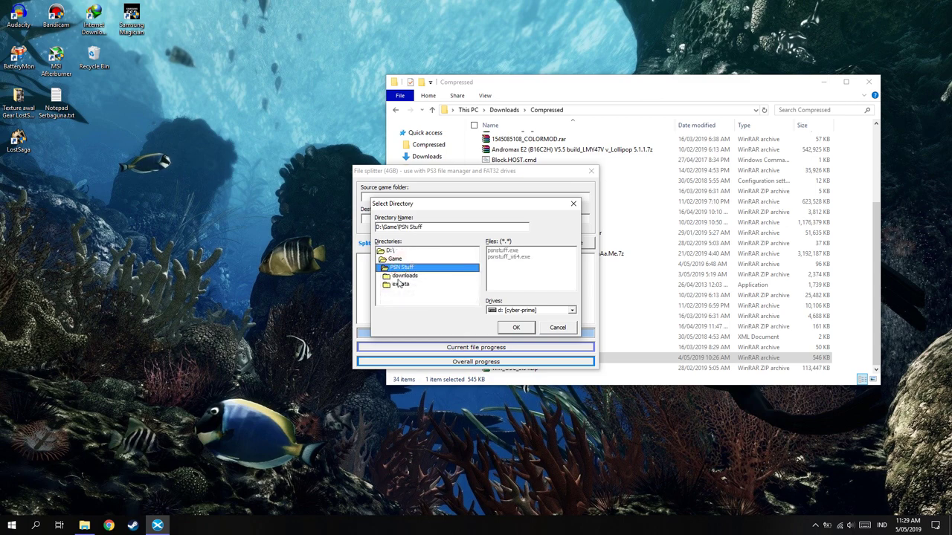
double_click(404, 276)
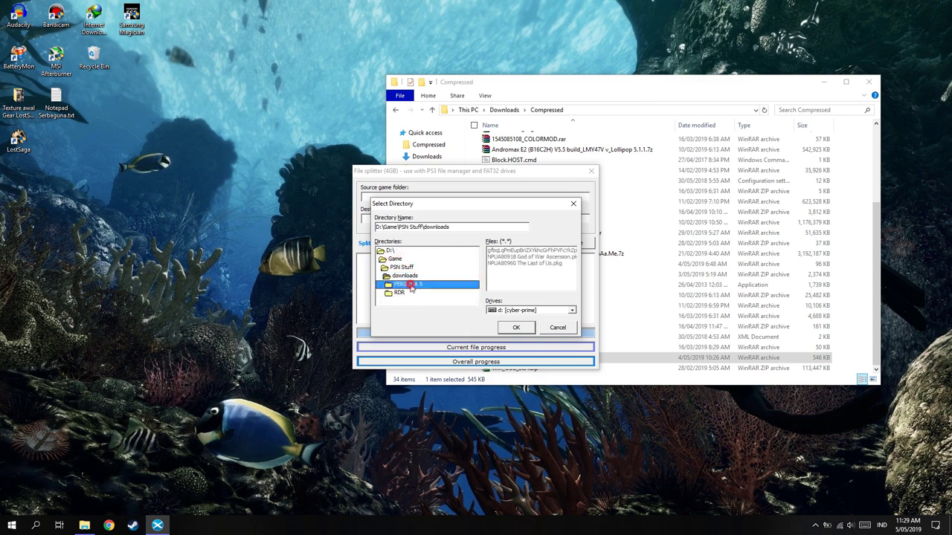
double_click(409, 286)
click(531, 251)
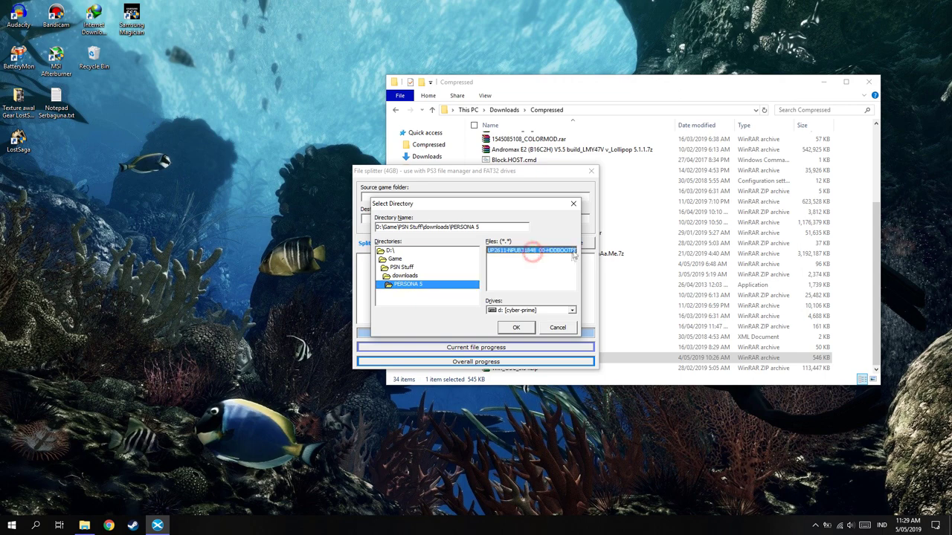
Reopen the PERSONA 5 folder from downloads, select its UP2611-NPUB31848 file and confirm the folder as the source game folder
click(406, 276)
double_click(399, 278)
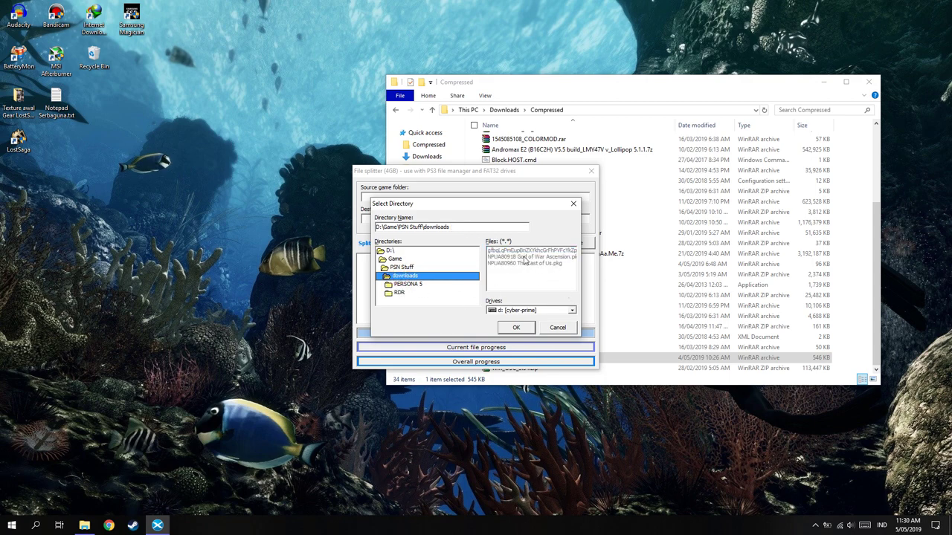
double_click(408, 284)
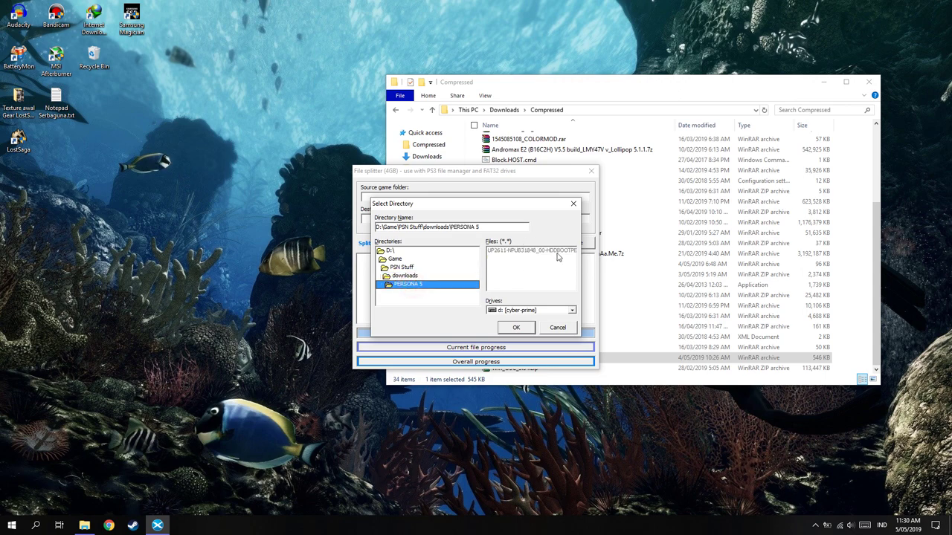
click(554, 252)
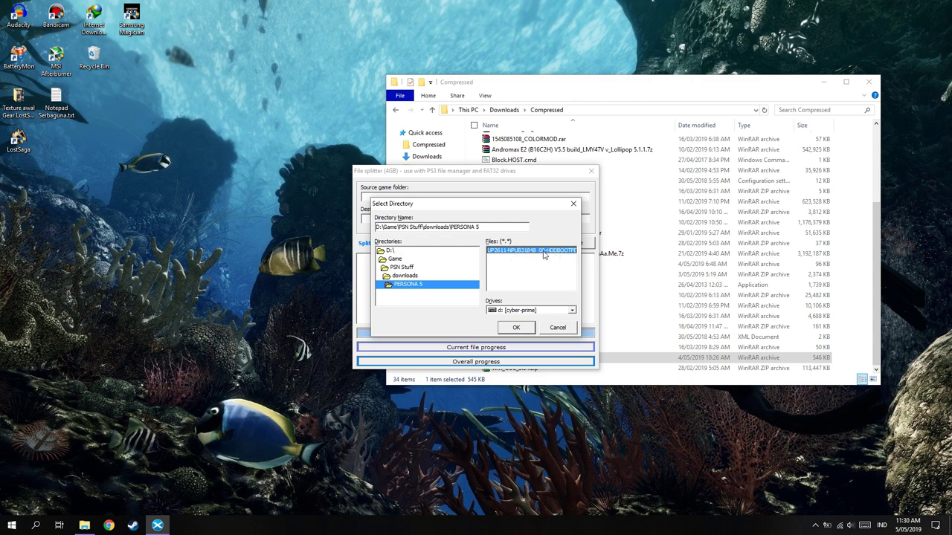
click(517, 328)
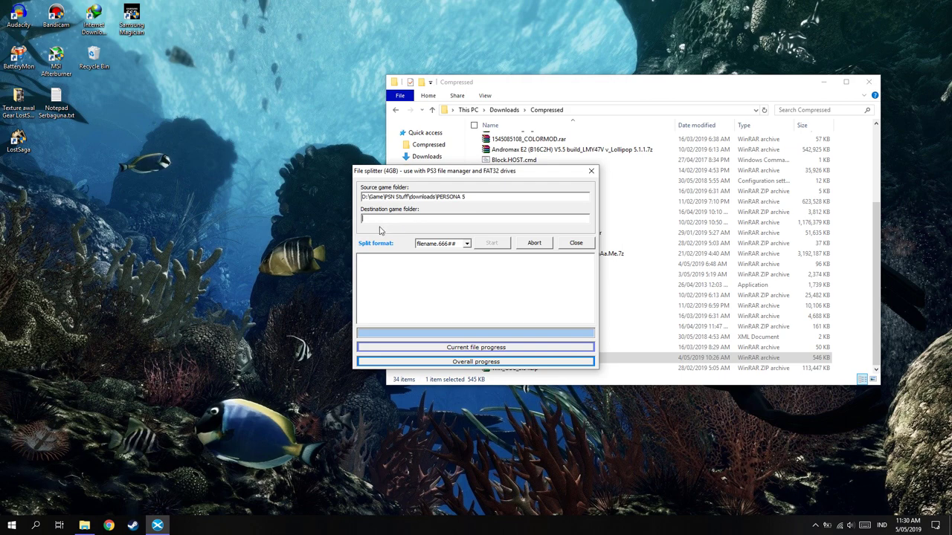
Set the destination game folder to the root of drive E:
double_click(396, 220)
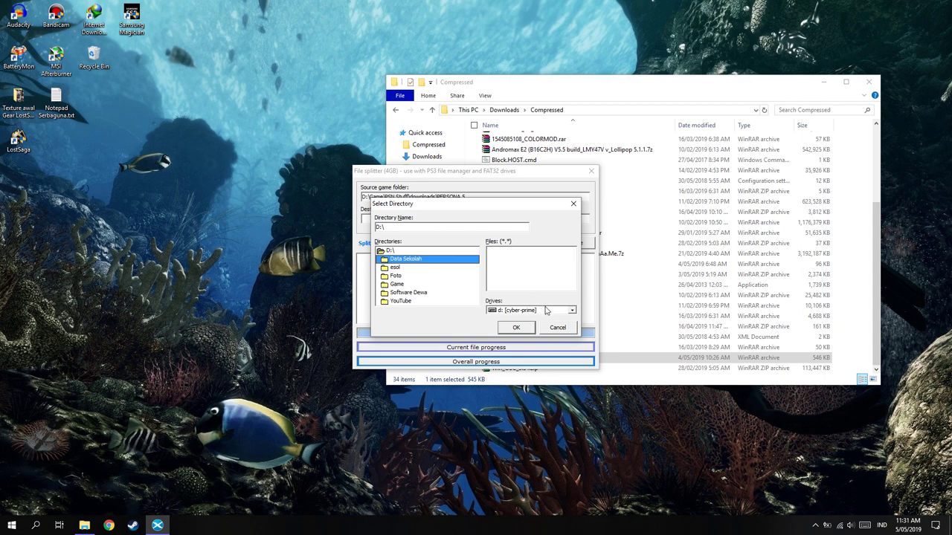
click(546, 310)
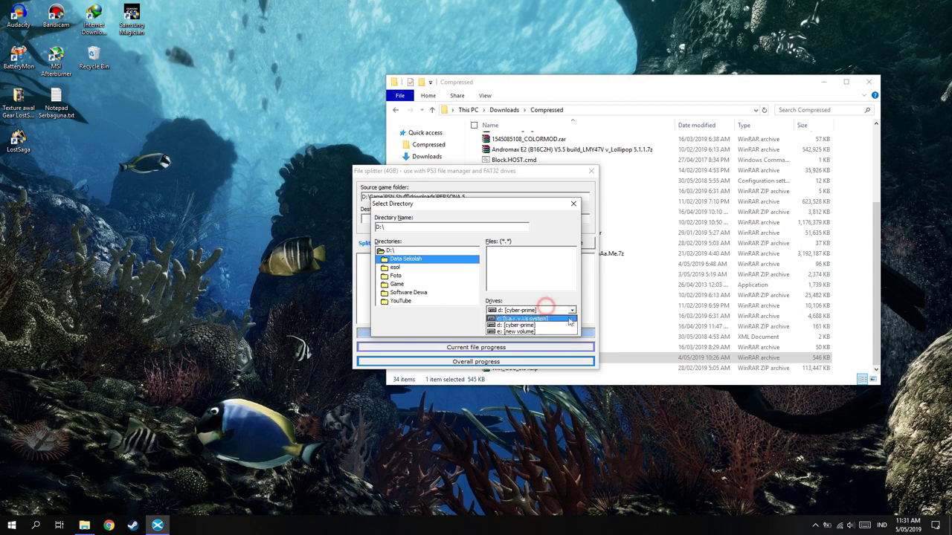
click(519, 332)
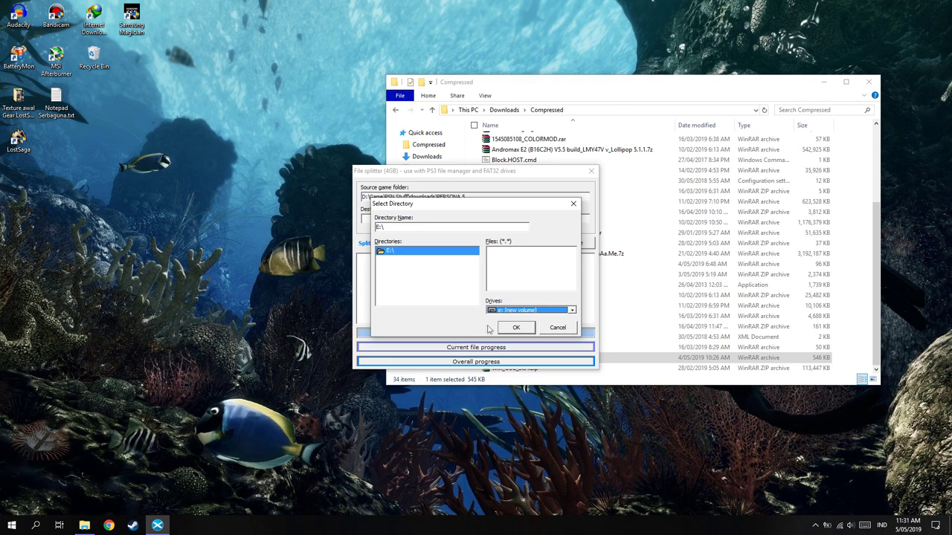
click(525, 332)
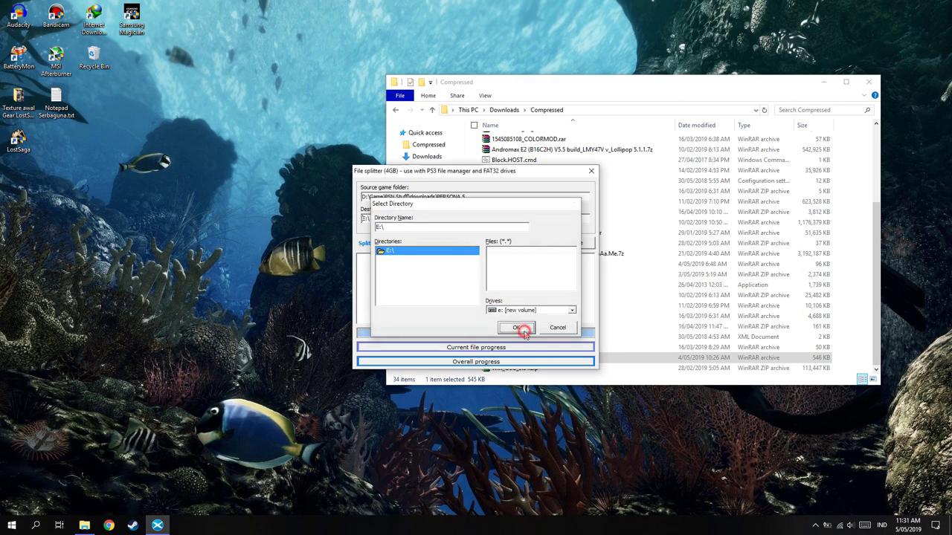
Split the PKG file in the filename.666## format, accepting the big-file notice, and close the file splitter once the job is done
click(491, 243)
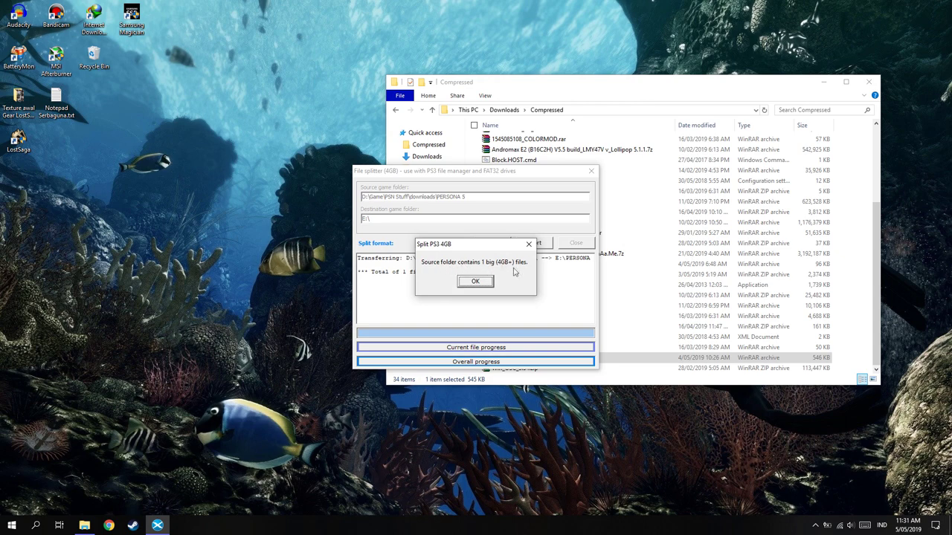
click(475, 282)
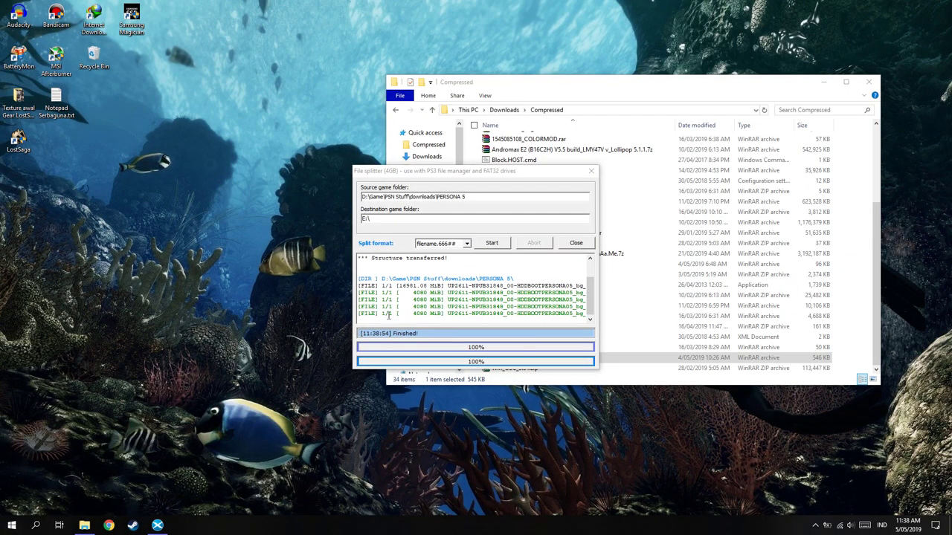
click(591, 171)
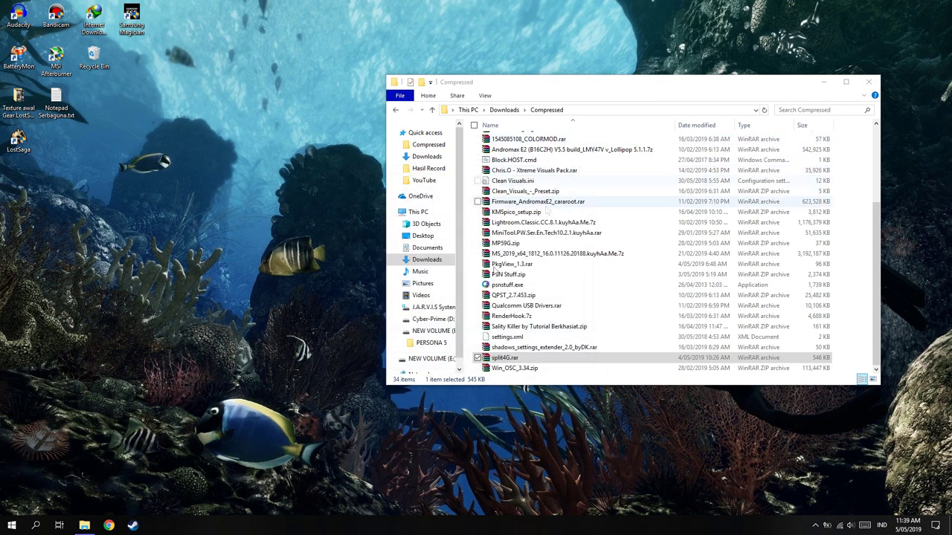
Open the PERSONA 5 folder on NEW VOLUME (E:) and move all its split files to the root of the drive
click(435, 331)
double_click(525, 140)
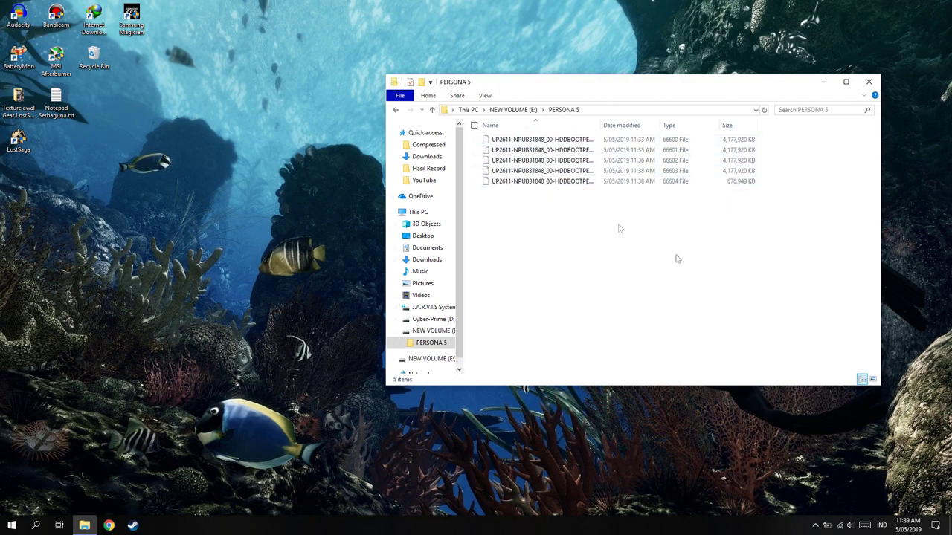
drag(804, 201, 521, 114)
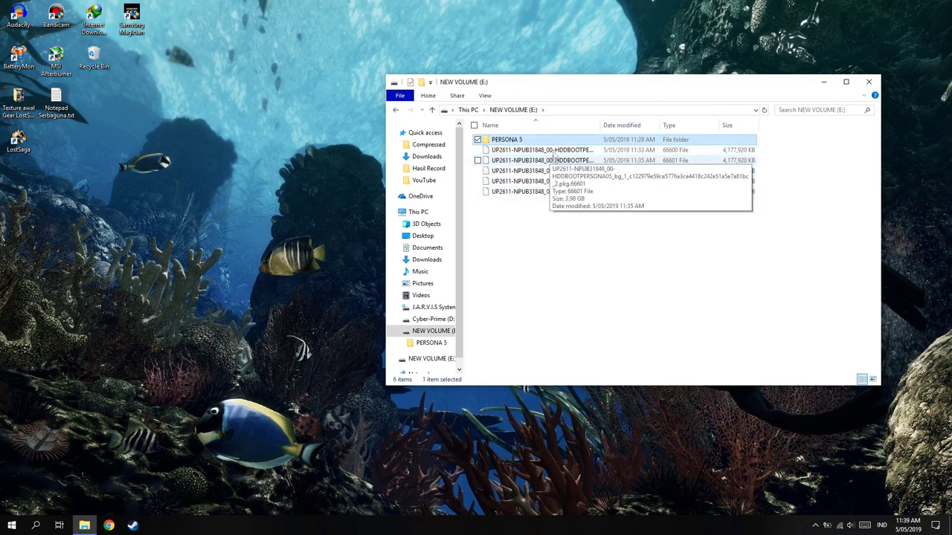
click(785, 252)
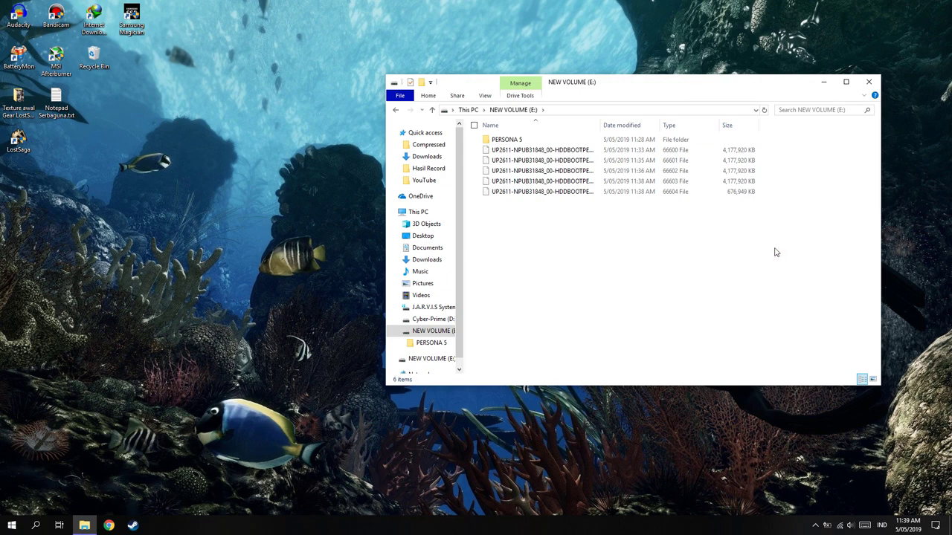